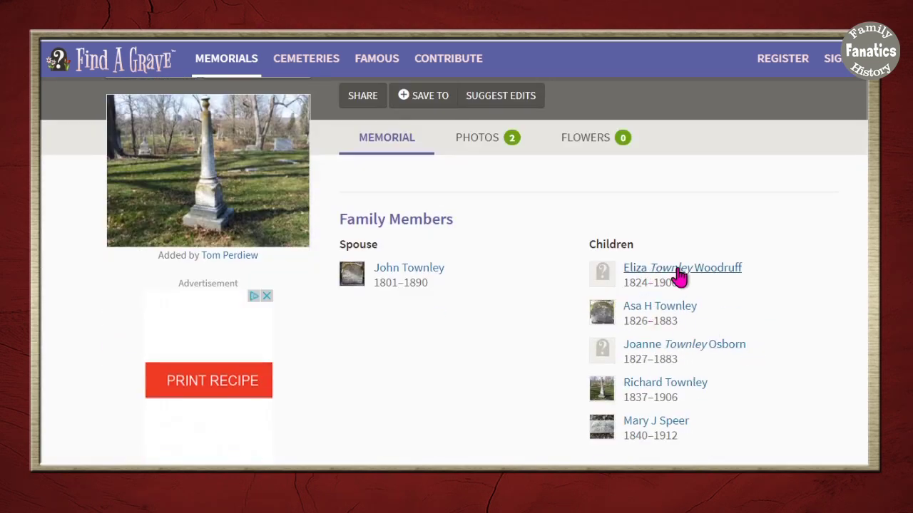
Step: Open the memorial of the daughter born in 1824, examine her family members, and open the first listed sibling's memorial
left_click(679, 274)
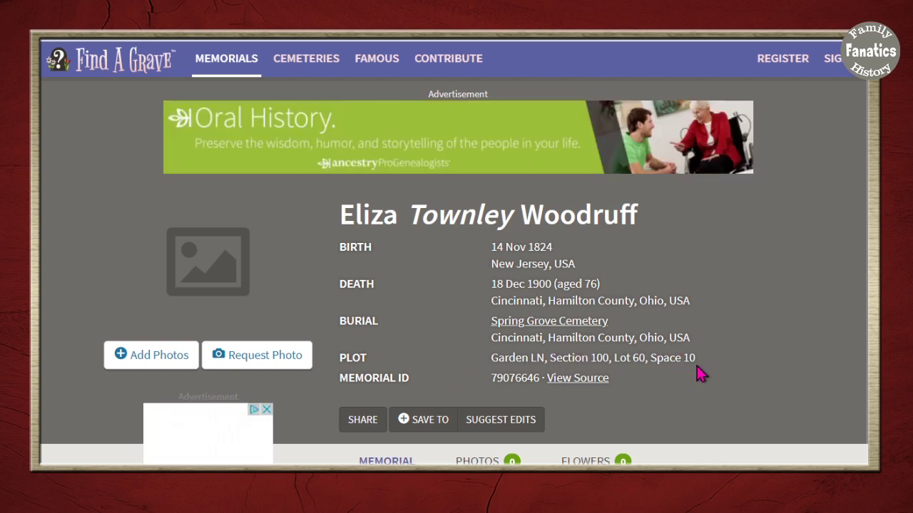
scroll(765, 422, "down", 2)
scroll(760, 421, "down", 3)
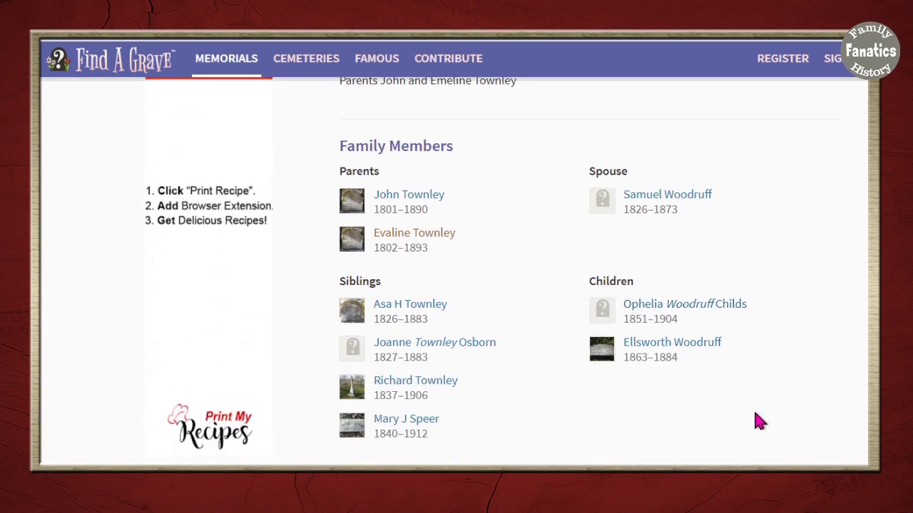
left_click(400, 311)
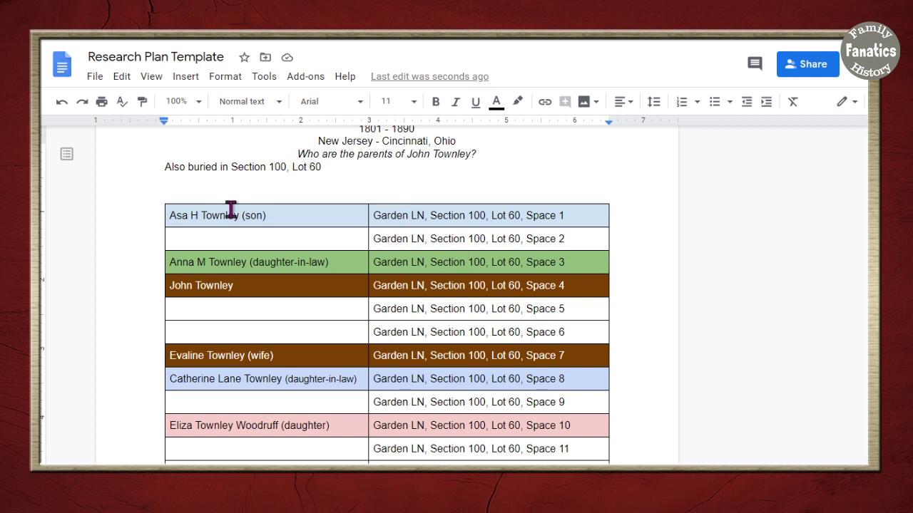
Step: Switch to the Research Plan Template document and compare which relatives occupy Spaces 1 to 13 of Section 100, Lot 60
double_click(281, 214)
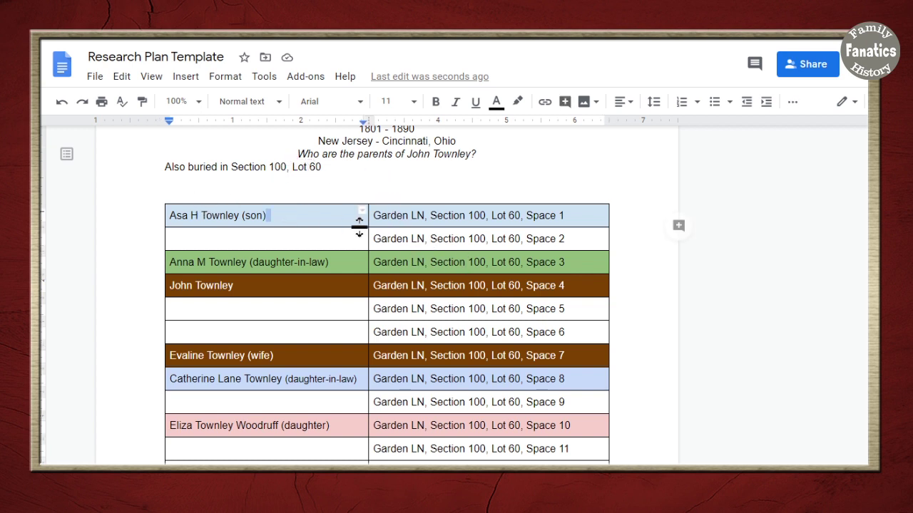
scroll(356, 334, "down", 3)
scroll(350, 318, "up", 3)
left_click(332, 285)
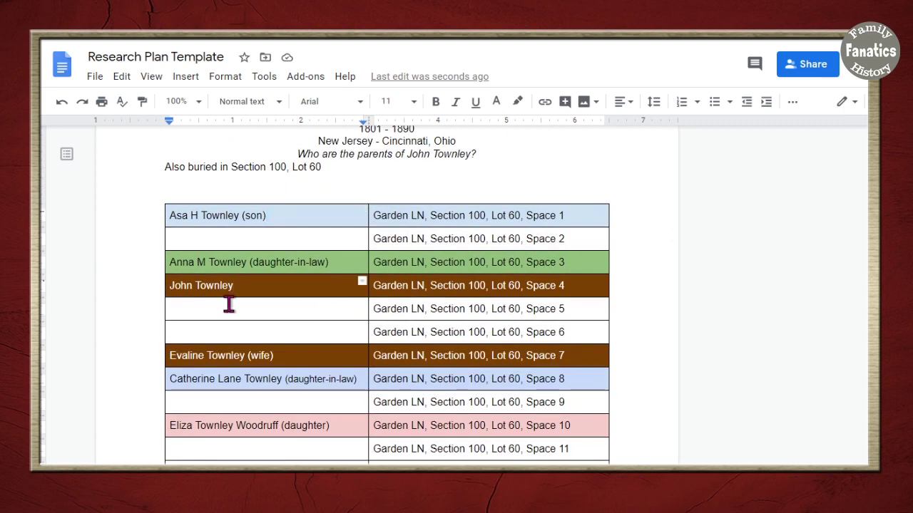
left_click(305, 357)
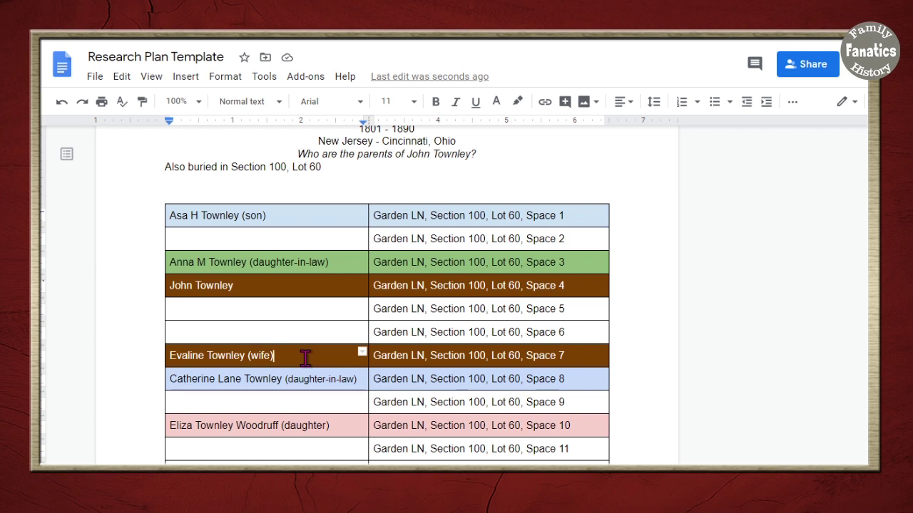
left_click(337, 263)
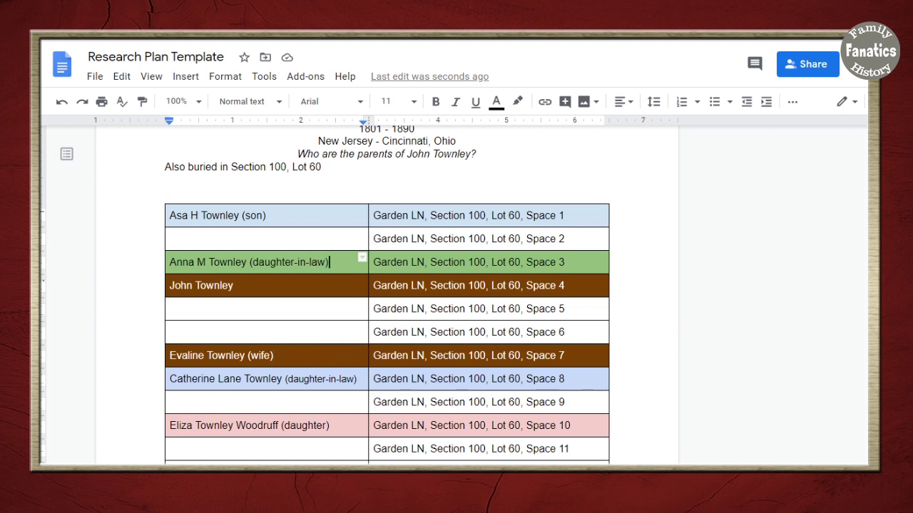
scroll(865, 325, "down", 1)
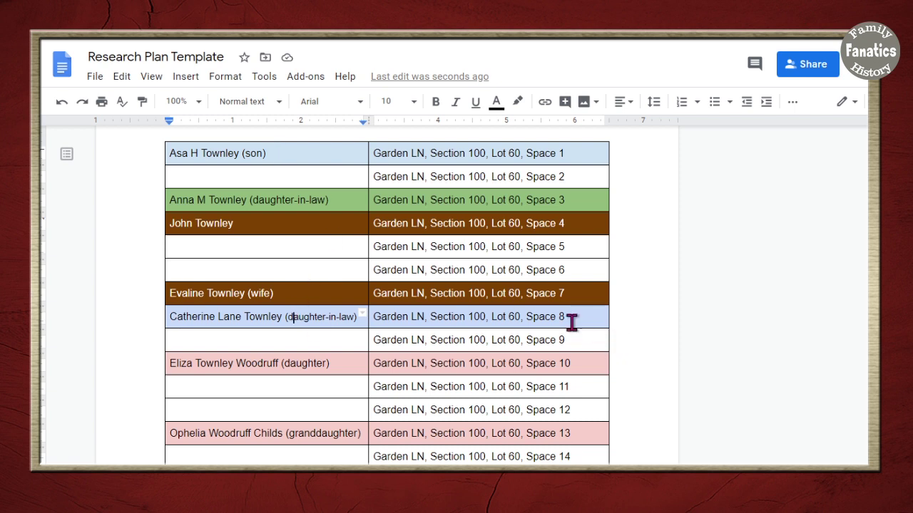
left_click(304, 370)
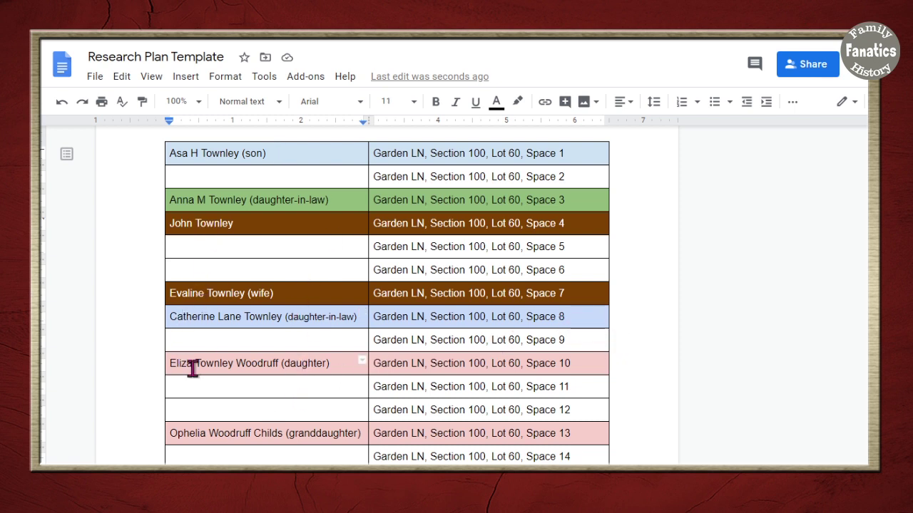
left_click(581, 365)
left_click(279, 365)
left_click(230, 433)
left_click(572, 433)
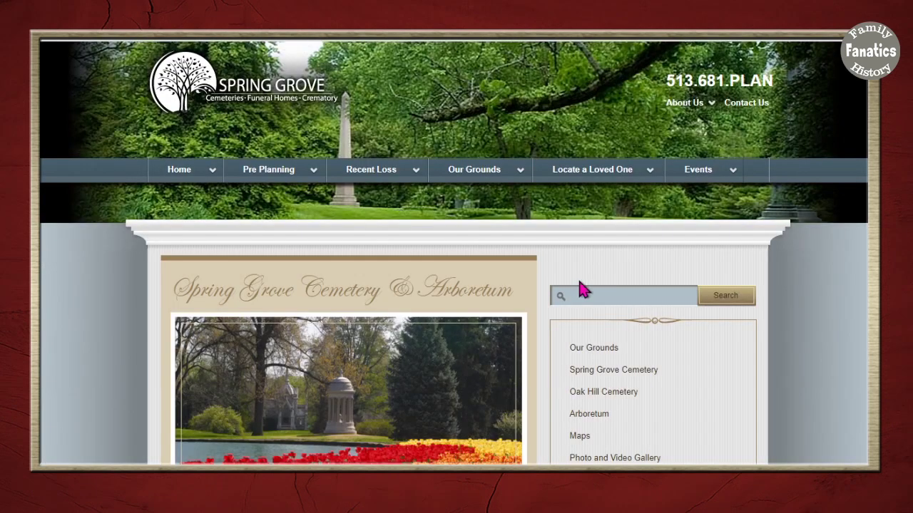
Step: Open the Spring Grove cemetery's burial locator and search its records for the research subject by first and last name
mouse_move(616, 179)
left_click(651, 175)
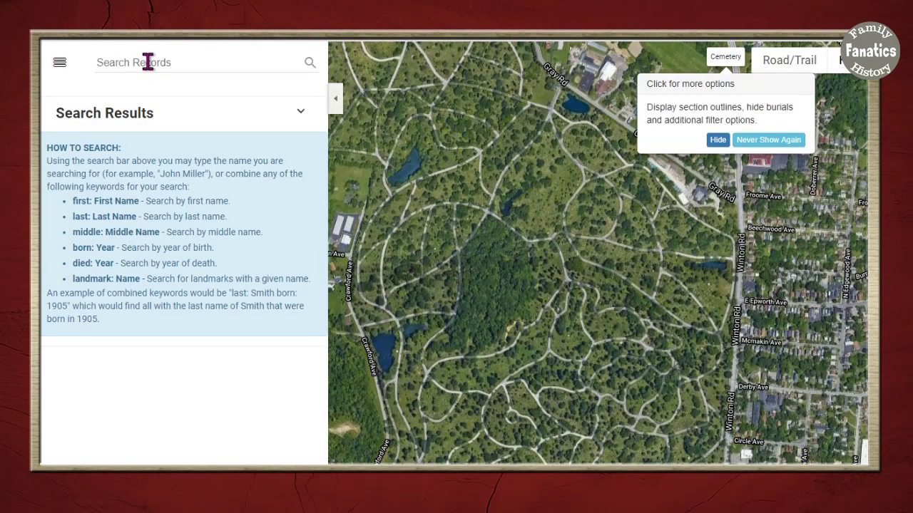
left_click(147, 62)
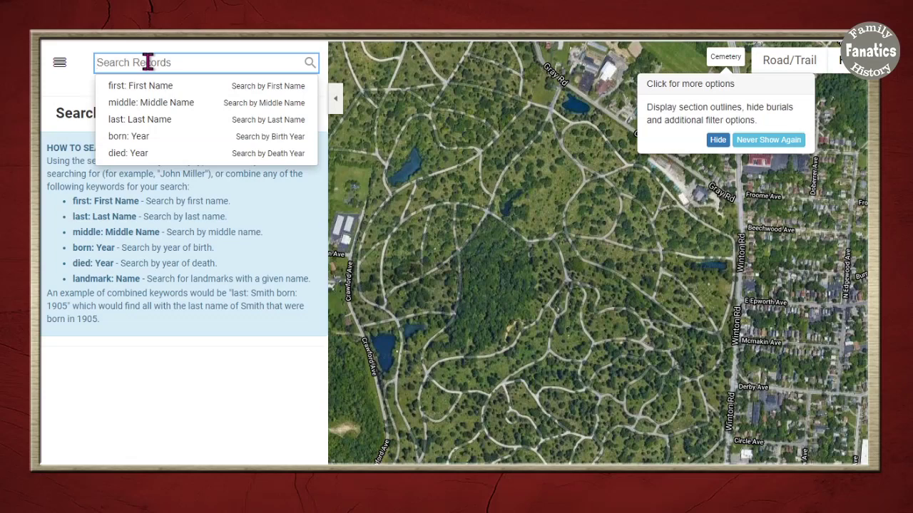
type("John Townley")
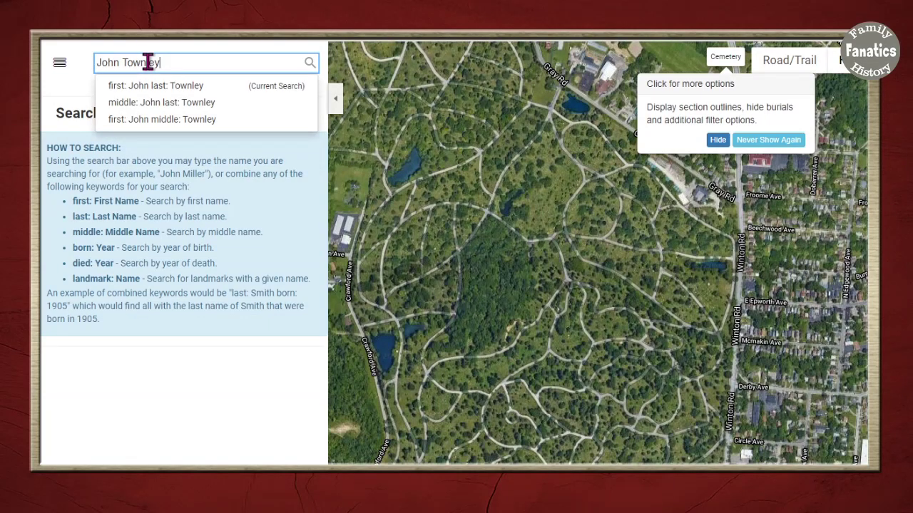
left_click(126, 87)
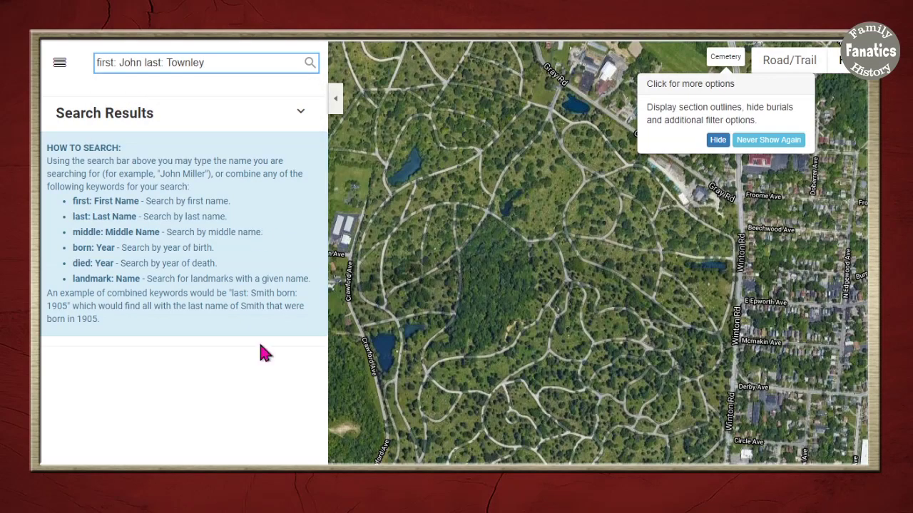
left_click(310, 63)
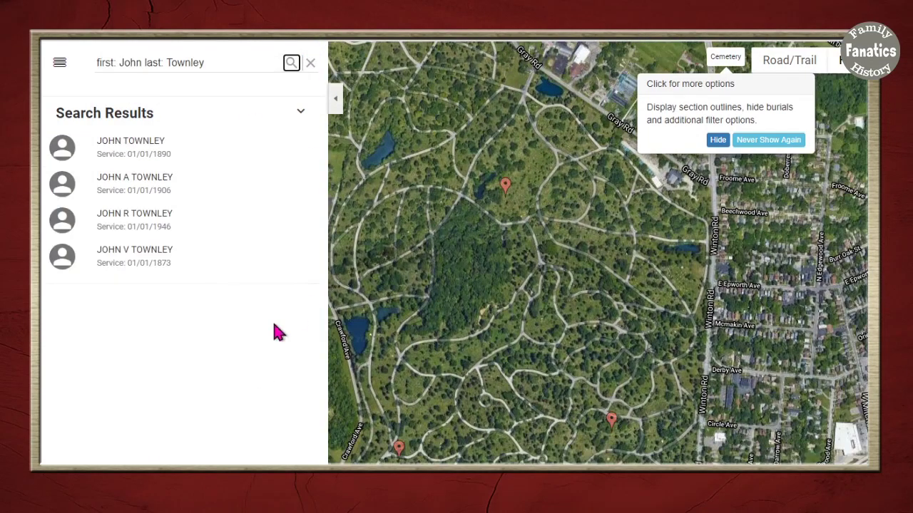
Step: Open the burial record with the 01/01/1890 service date and examine its grave marker up close on the aerial map
left_click(145, 158)
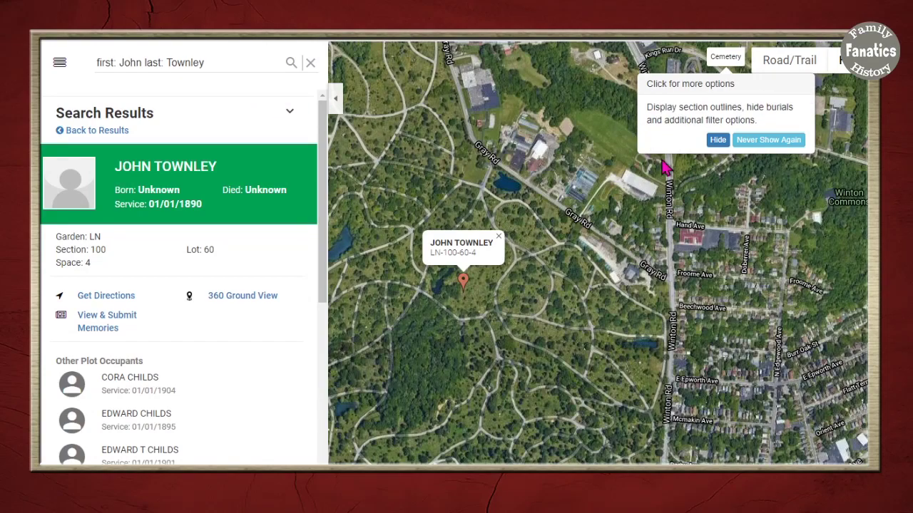
scroll(517, 329, "up", 1)
left_click_drag(478, 335, 677, 338)
scroll(677, 338, "up", 3)
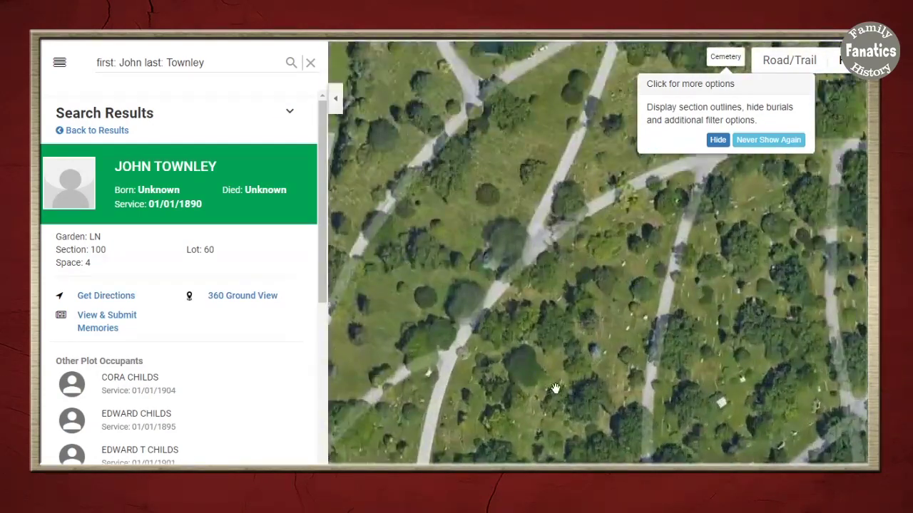
scroll(642, 314, "up", 3)
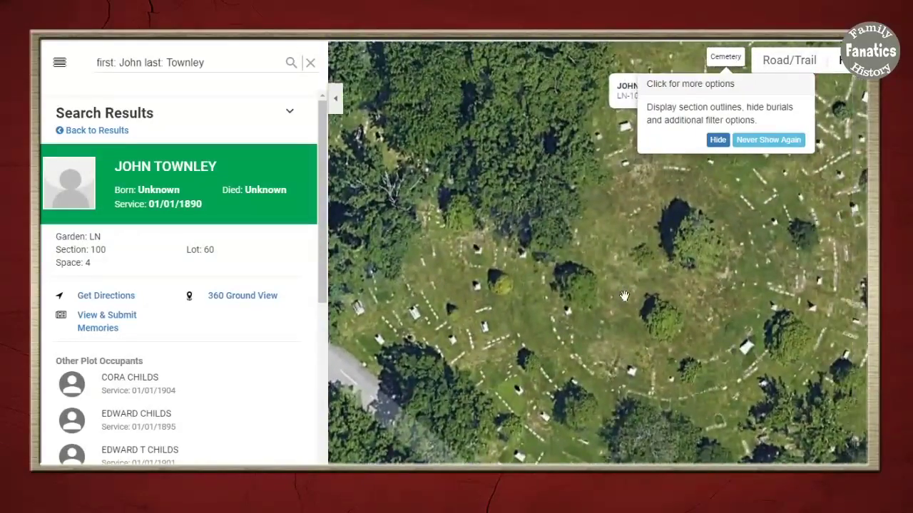
left_click_drag(624, 295, 607, 323)
scroll(607, 323, "up", 1)
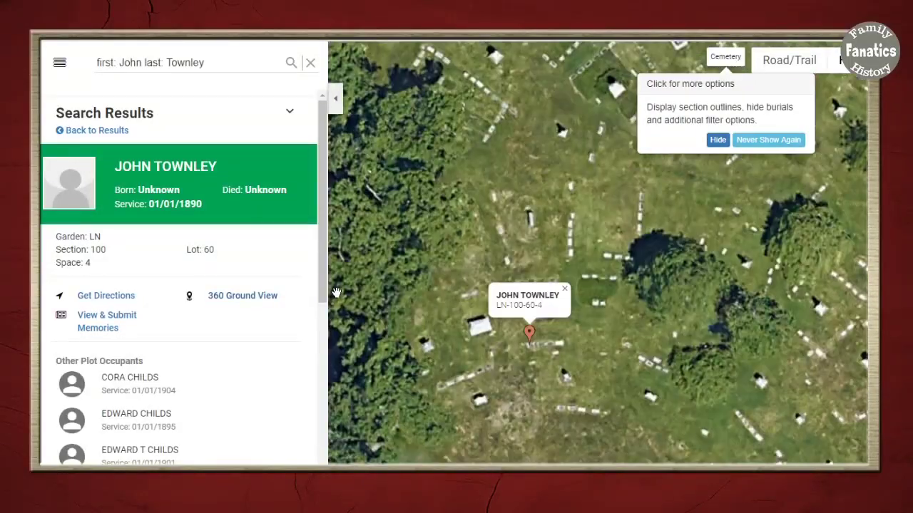
Step: Examine the record's list of other plot occupants and open the entry with the 01/01/1919 service date
left_click_drag(326, 241, 326, 310)
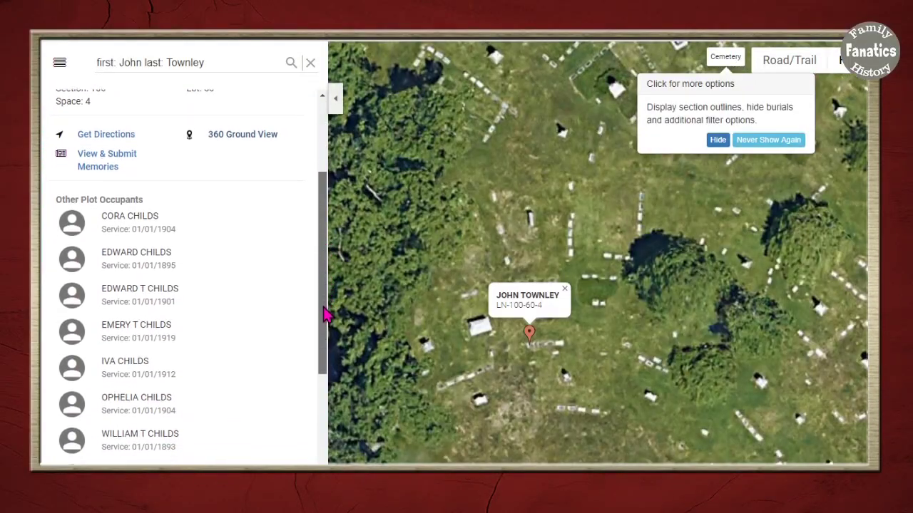
scroll(102, 255, "up", 1)
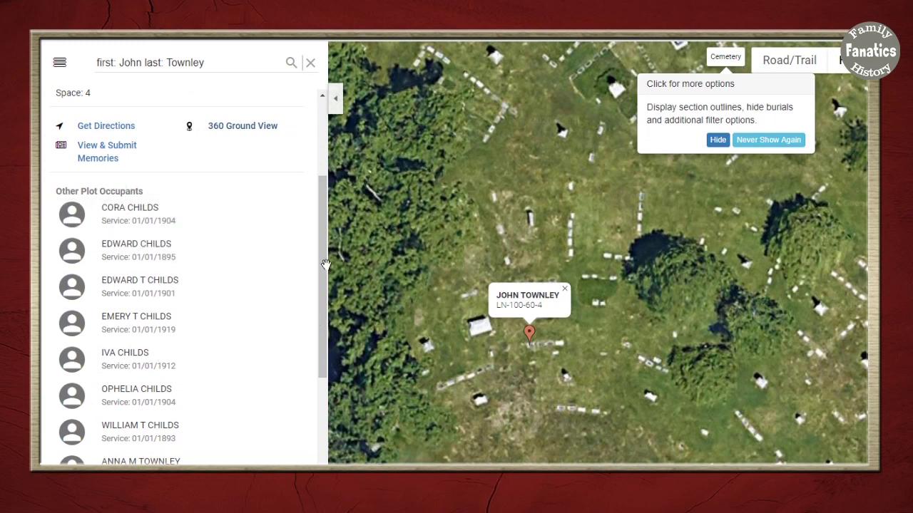
left_click_drag(325, 280, 330, 345)
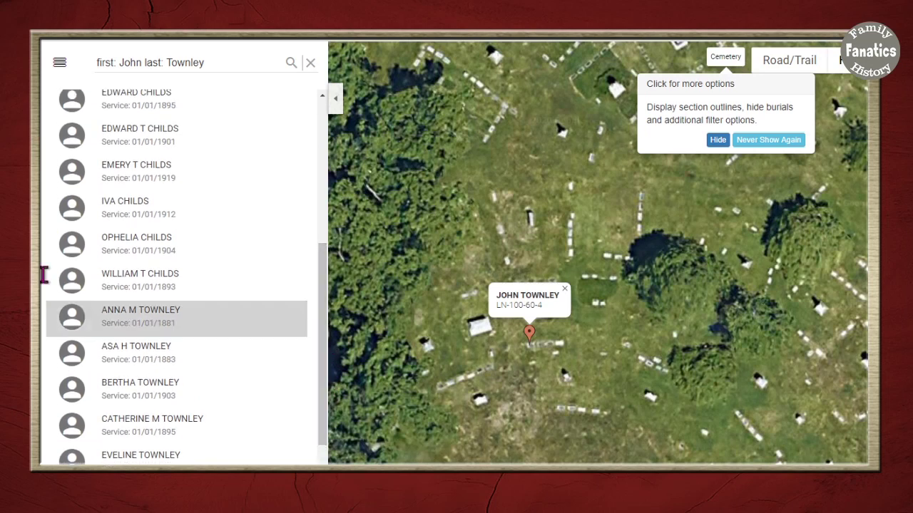
left_click(121, 172)
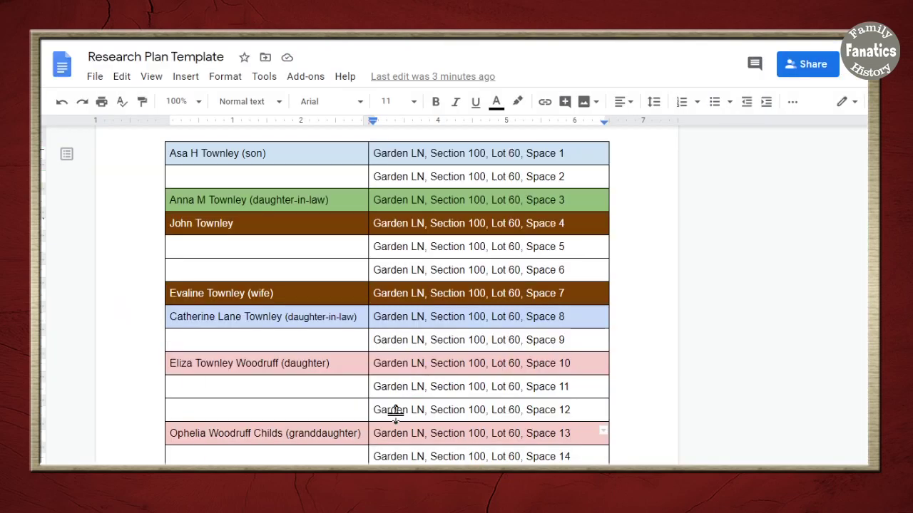
Step: Return to the Research Plan Template document and delete the extra blank line above the burial table
scroll(566, 432, "down", 3)
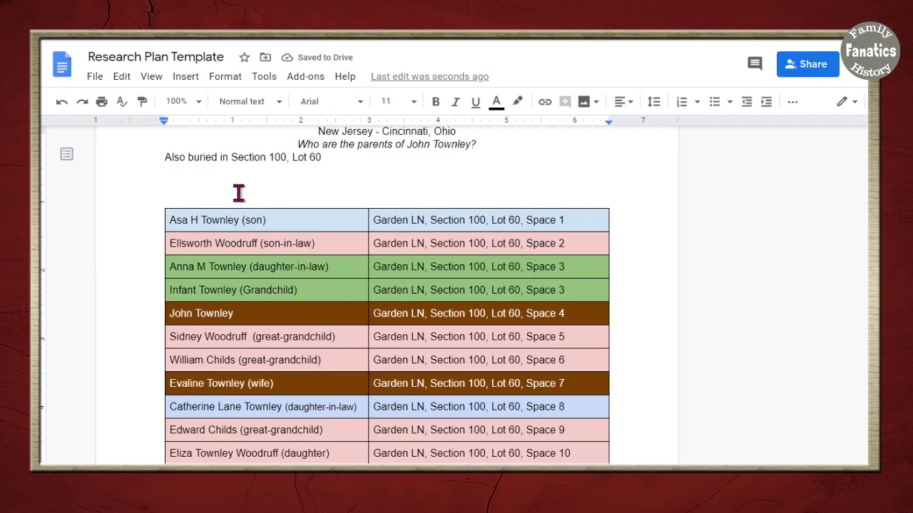
left_click(243, 191)
key("BackSpace")
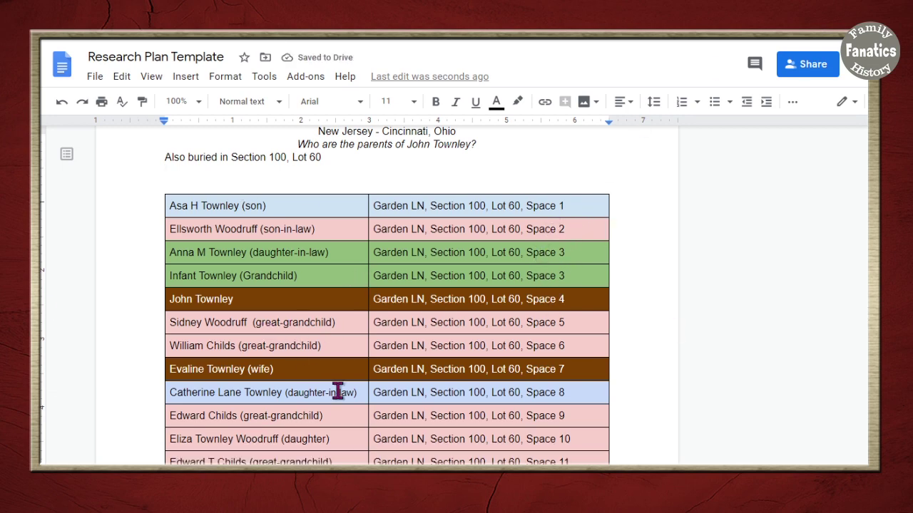
Step: Examine the completed burial table, comparing the sons in Spaces 1 and 15 with the wife and daughter-in-law in Spaces 7 and 8
scroll(335, 415, "down", 3)
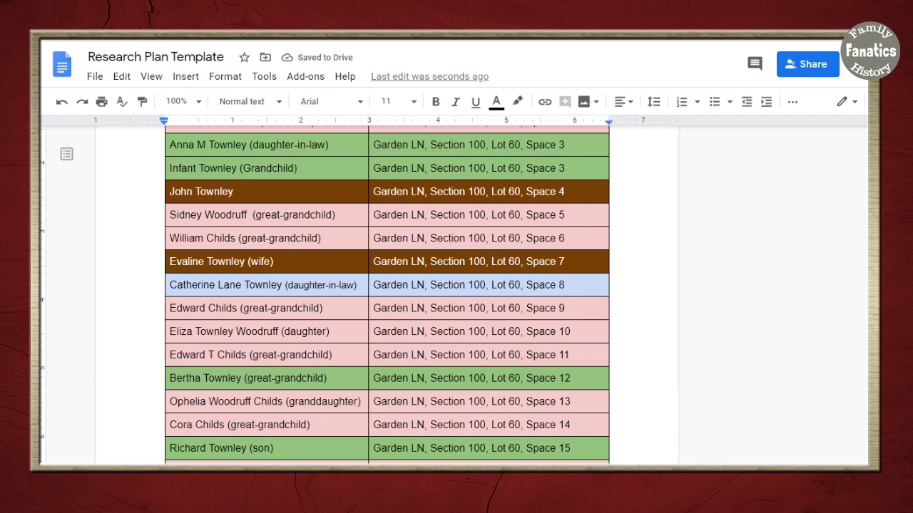
left_click_drag(321, 454, 163, 452)
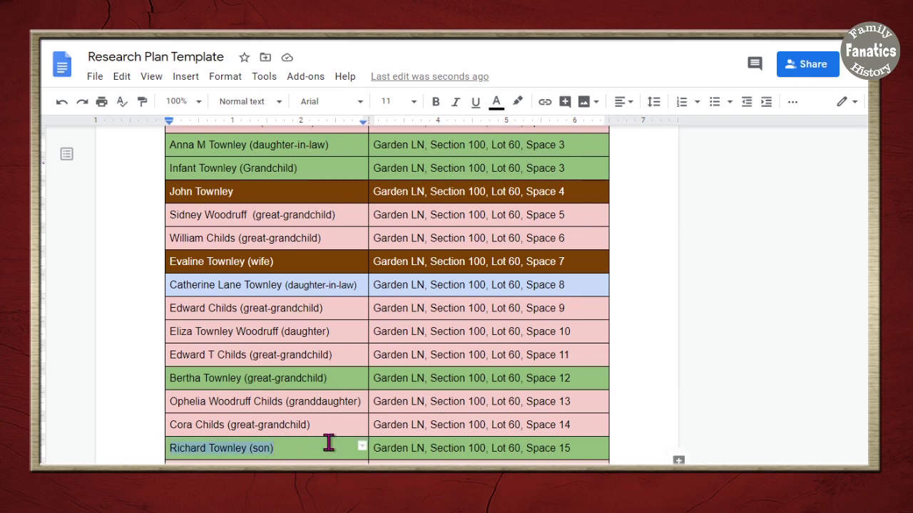
scroll(341, 432, "down", 3)
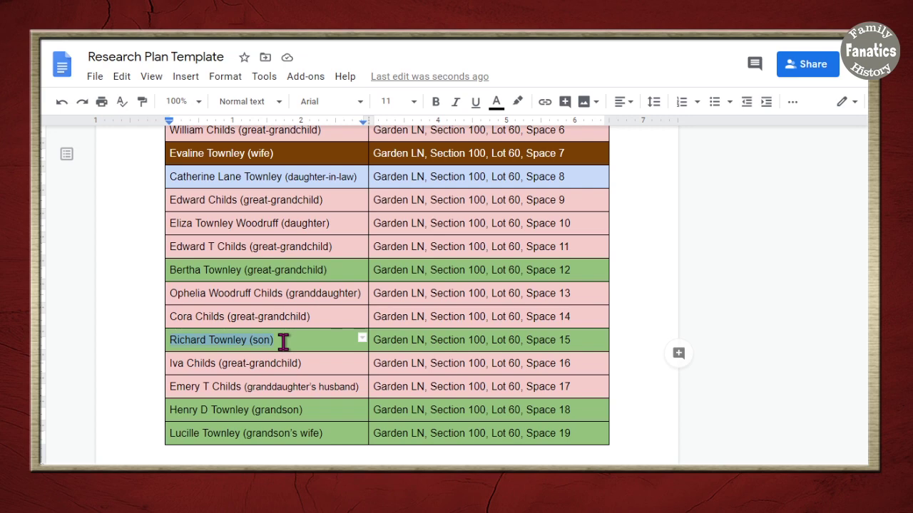
scroll(283, 437, "up", 3)
left_click(251, 261)
scroll(292, 375, "up", 3)
left_click(280, 207)
left_click(276, 394)
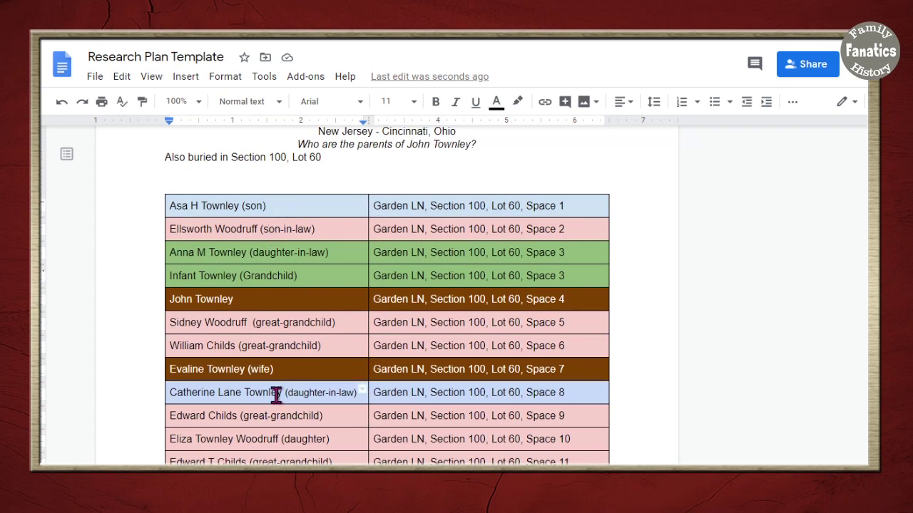
Step: Examine the pink rows of the burial table for the descendants of the daughter in Space 10
scroll(276, 394, "down", 3)
left_click(248, 218)
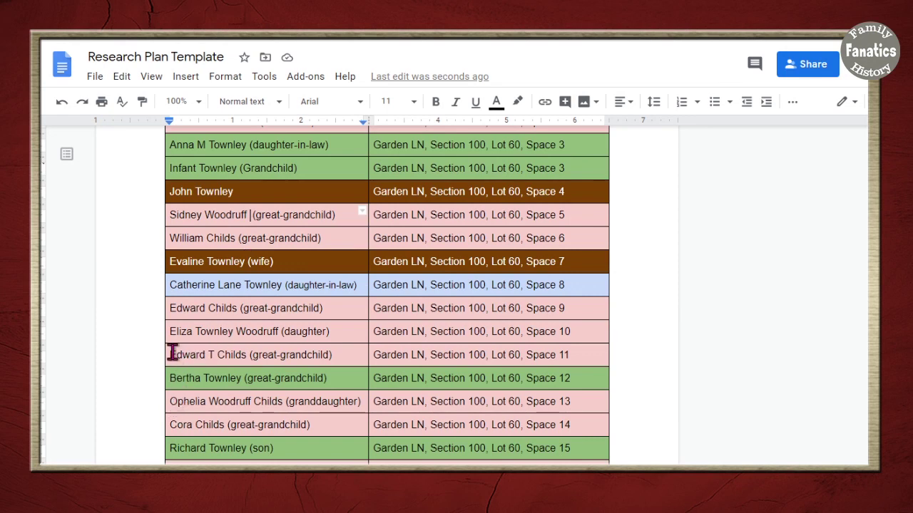
left_click_drag(172, 326, 344, 340)
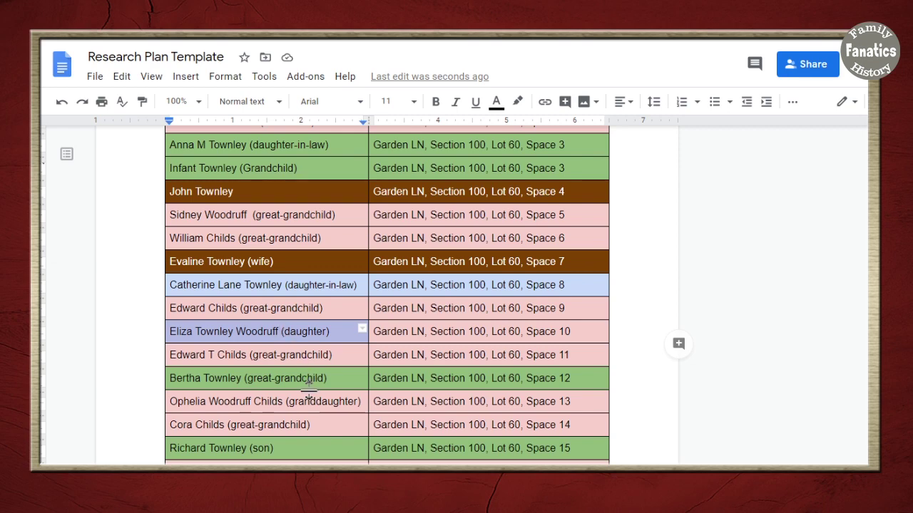
scroll(295, 236, "up", 1)
scroll(230, 146, "down", 1)
scroll(285, 146, "down", 2)
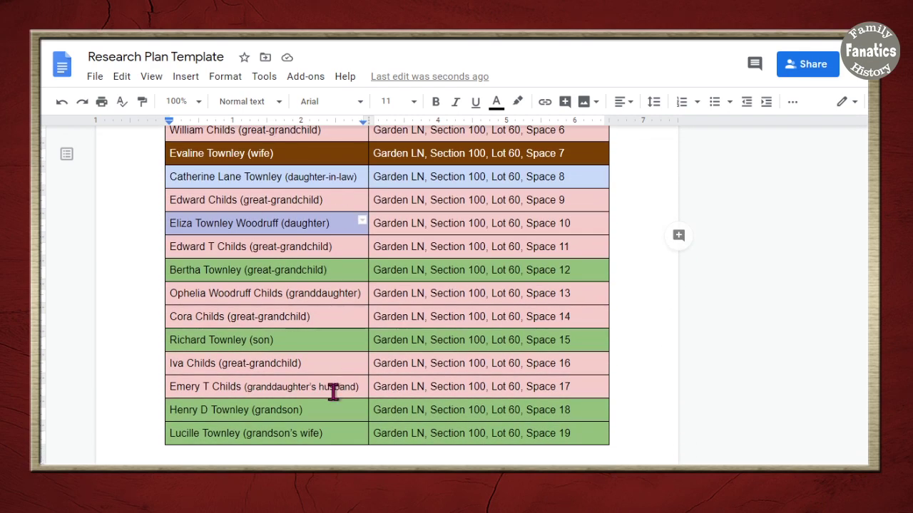
scroll(333, 392, "down", 2)
scroll(333, 392, "up", 4)
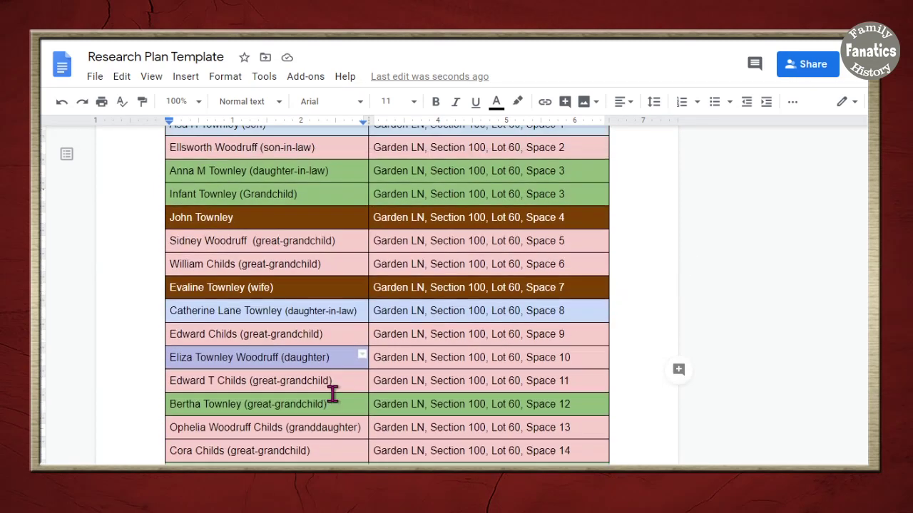
scroll(333, 394, "up", 1)
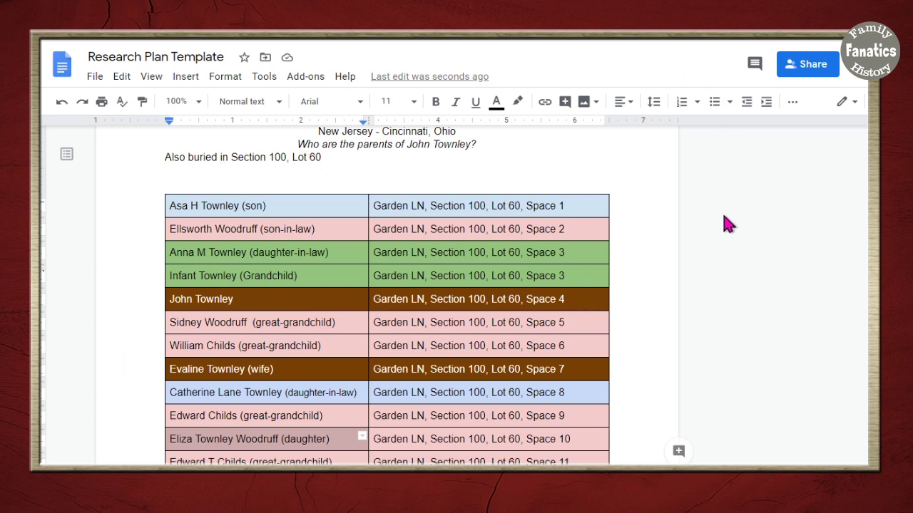
Step: Replace the burial table with one grouped by family branch, starting with the couple in Spaces 4 and 7, and review its rows
left_click_drag(228, 184, 292, 415)
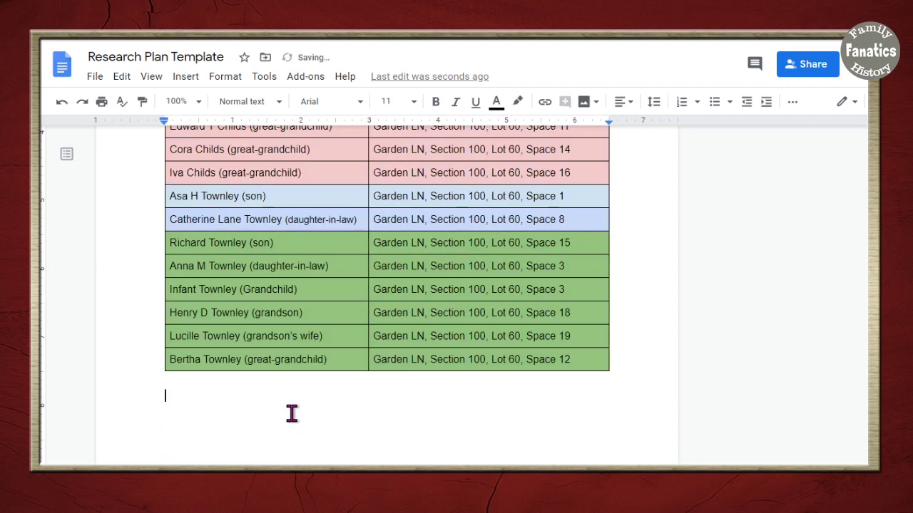
scroll(292, 414, "up", 5)
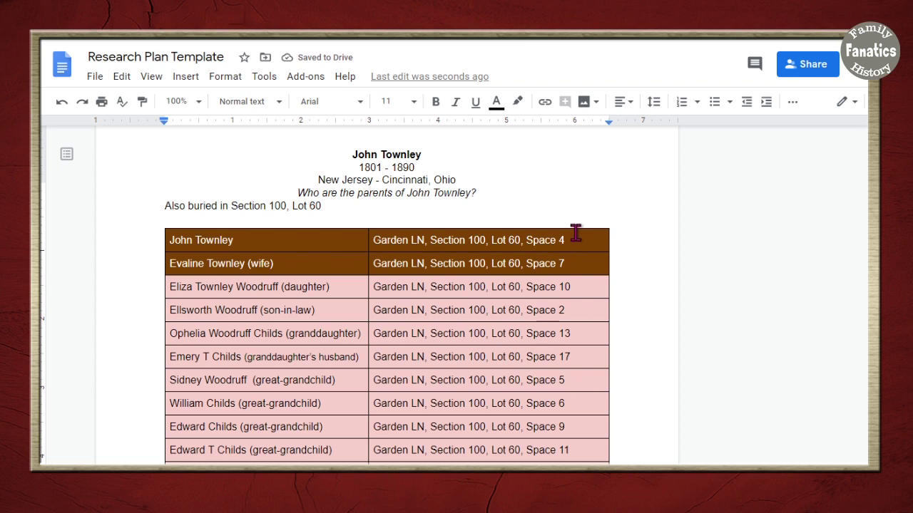
scroll(568, 236, "down", 3)
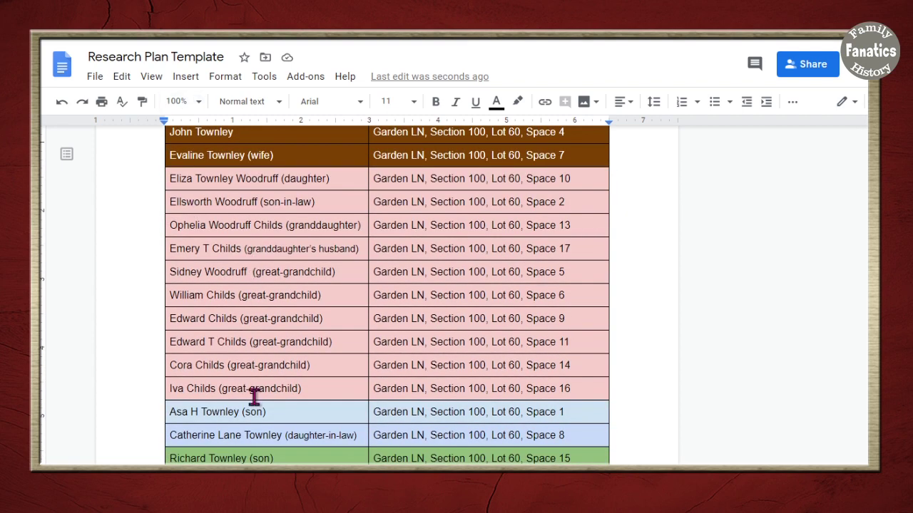
scroll(575, 271, "down", 3)
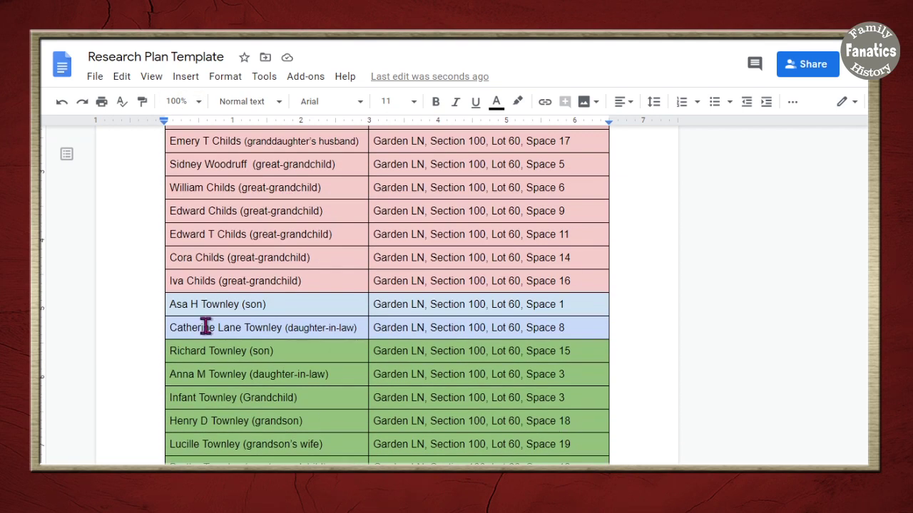
scroll(342, 311, "up", 6)
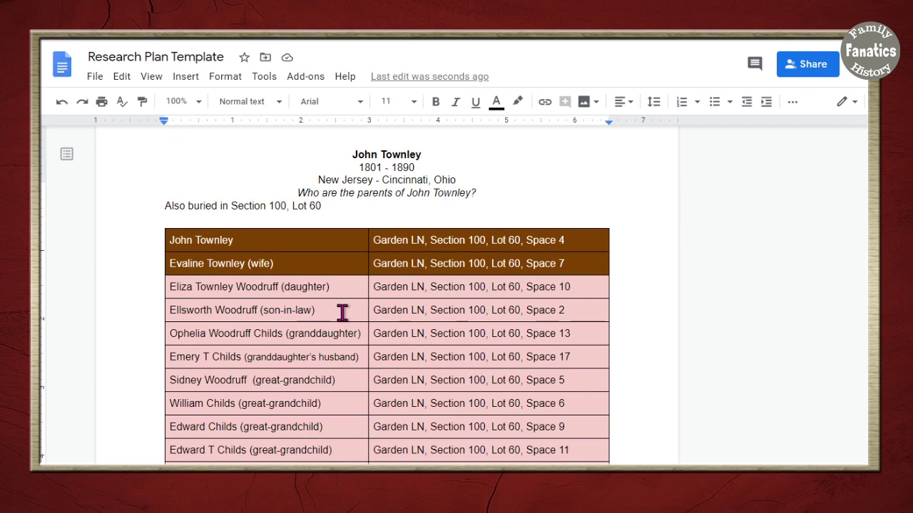
left_click(335, 208)
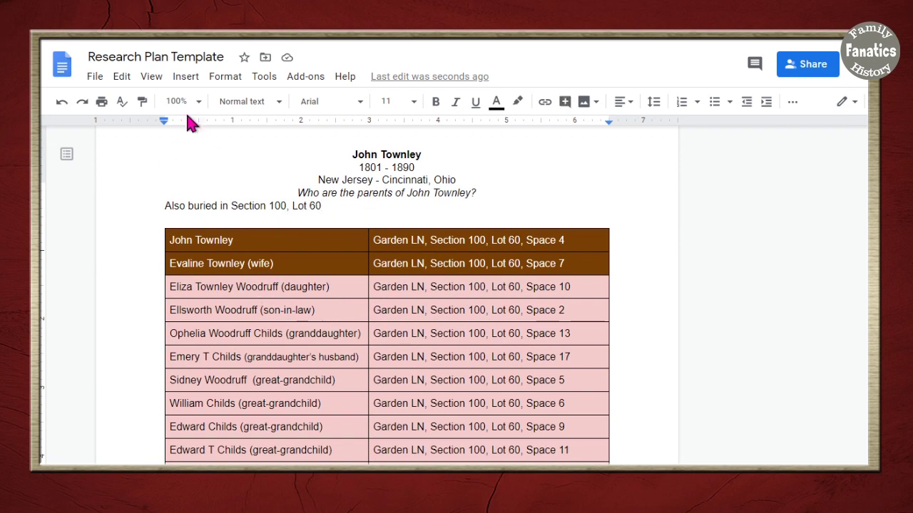